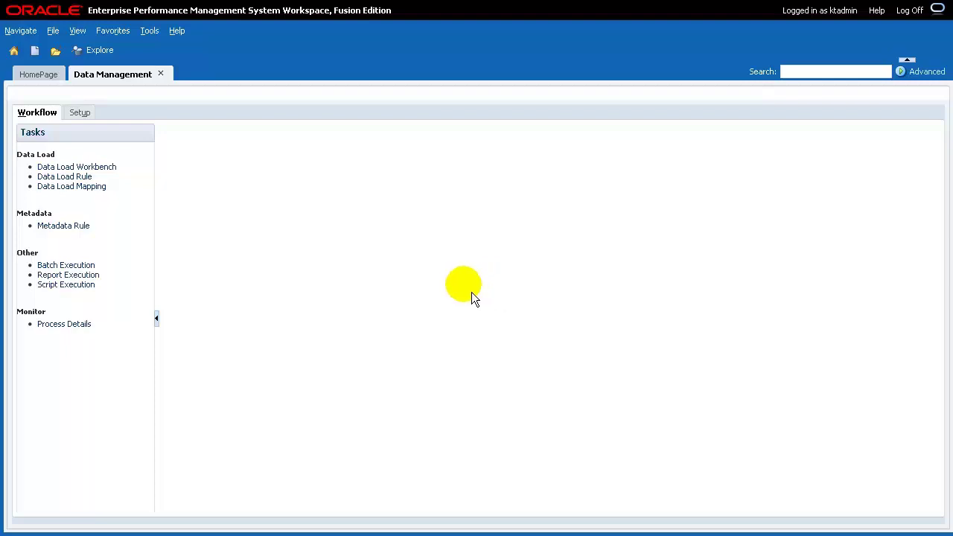
# Switch Data Management to the Setup tab's task list.
pyautogui.click(79, 112)
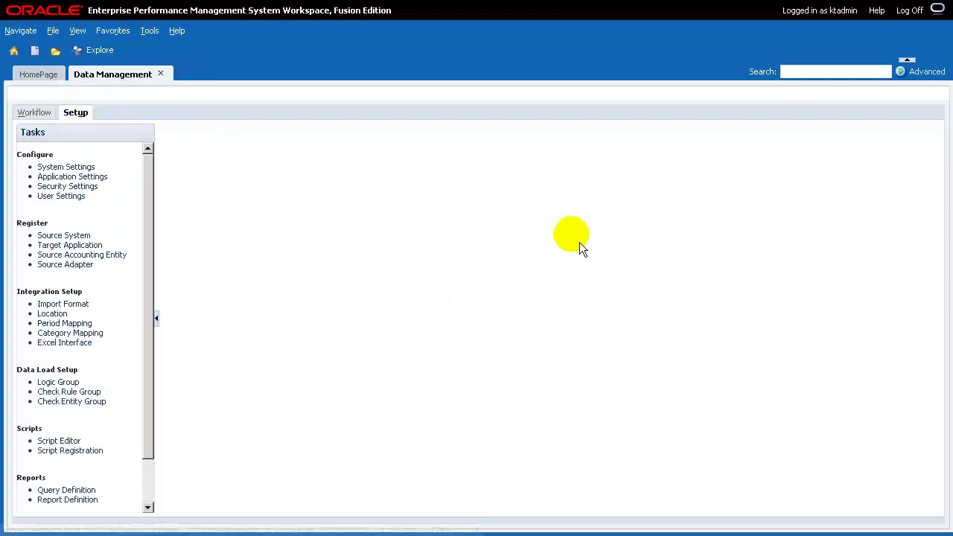
# Open System Settings and inspect the Application Root Folder value, C:\FDMEE_APPS.
pyautogui.click(74, 166)
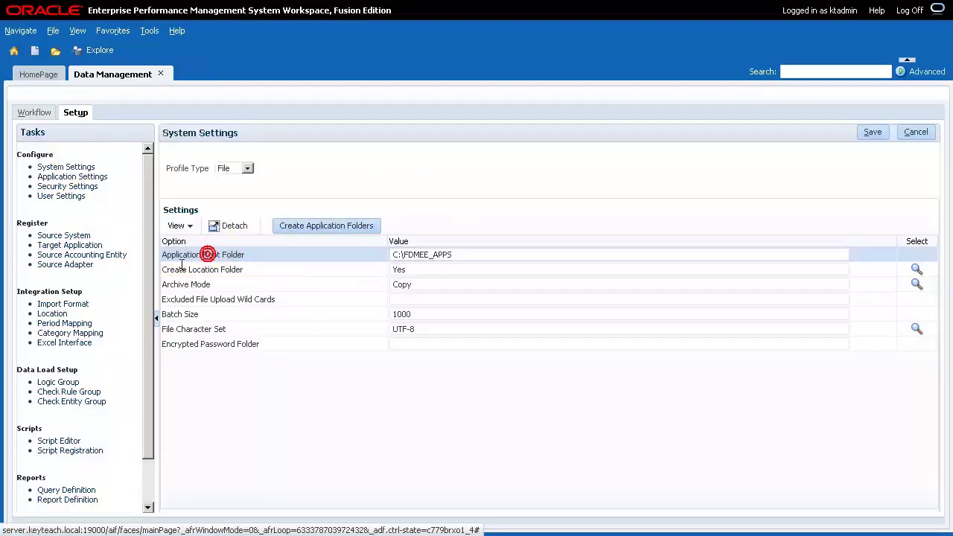
pyautogui.click(466, 254)
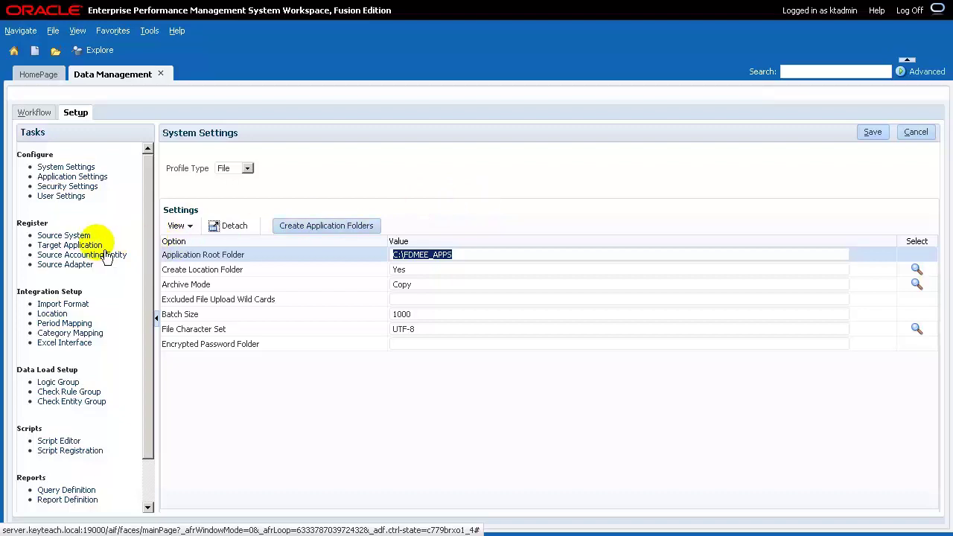
# Open Target Application and review the KTDEMO and Calc-SmallOTL dimension details.
pyautogui.click(86, 246)
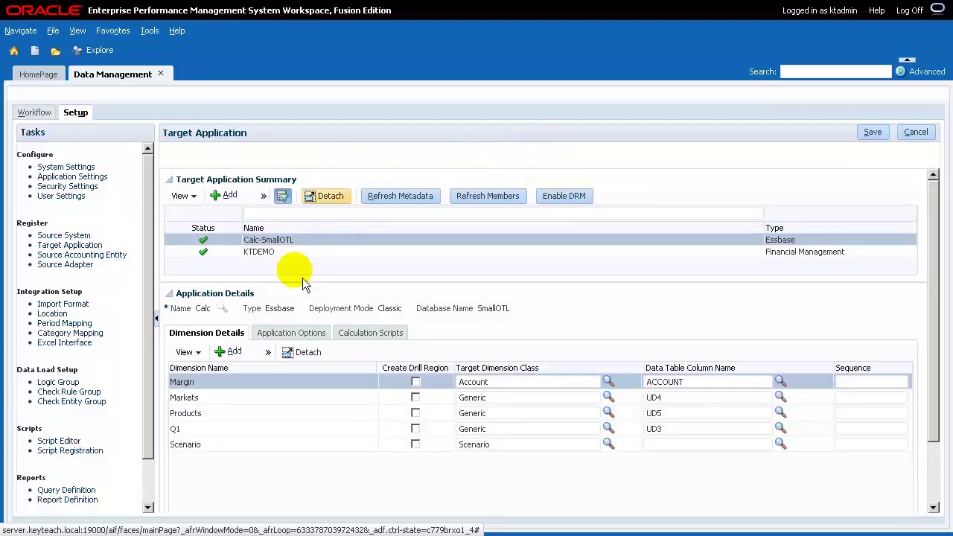
pyautogui.click(253, 256)
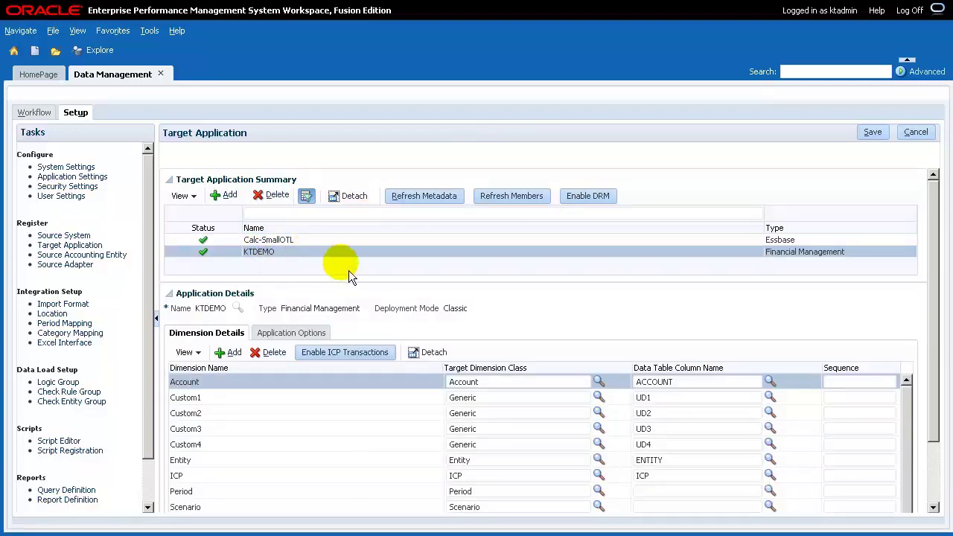
pyautogui.click(342, 238)
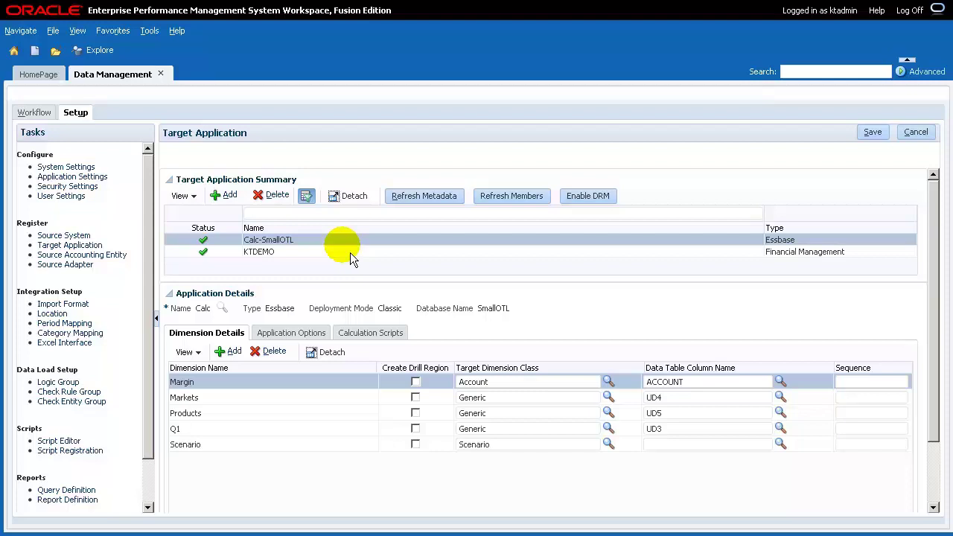
# Open Application Settings, inspect the root folder, and select KTDEMO as target application.
pyautogui.click(91, 178)
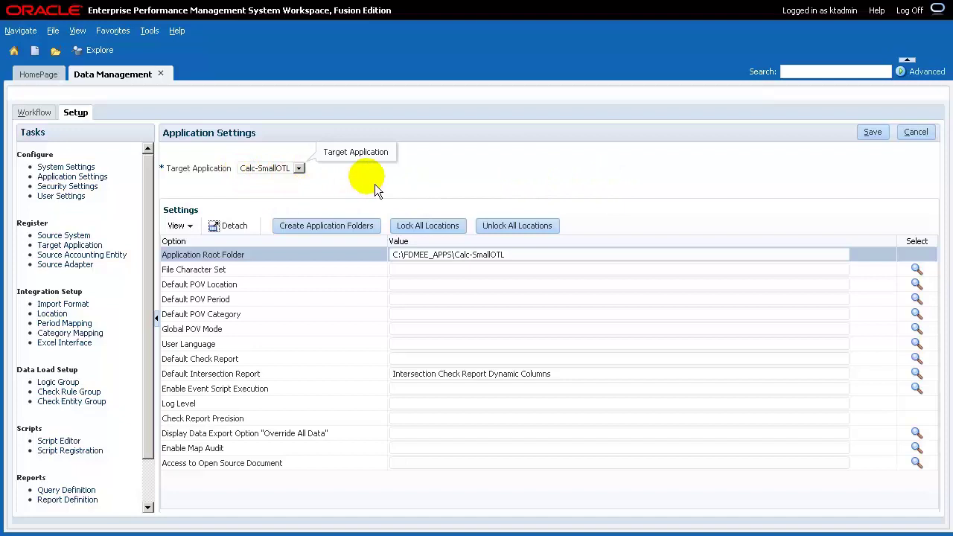
pyautogui.click(544, 254)
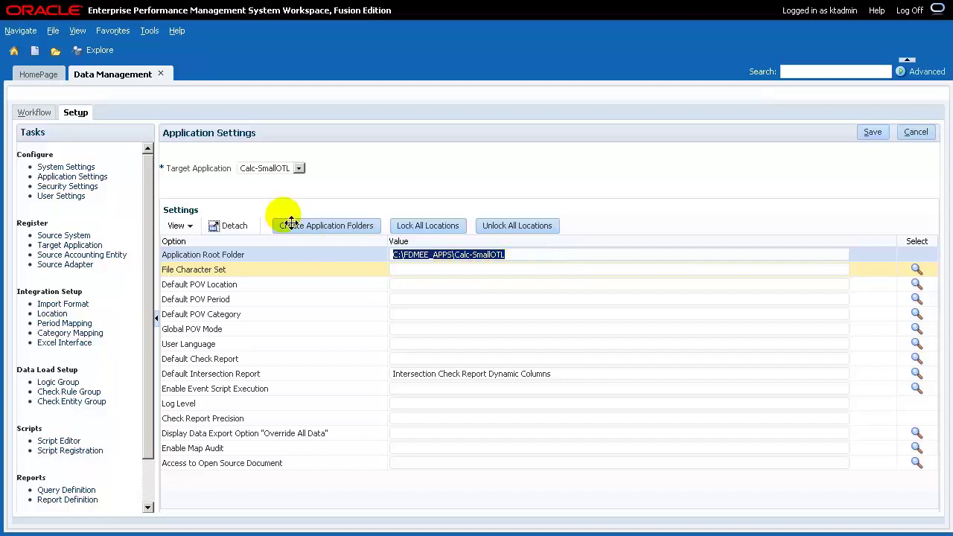
pyautogui.click(297, 168)
pyautogui.click(288, 185)
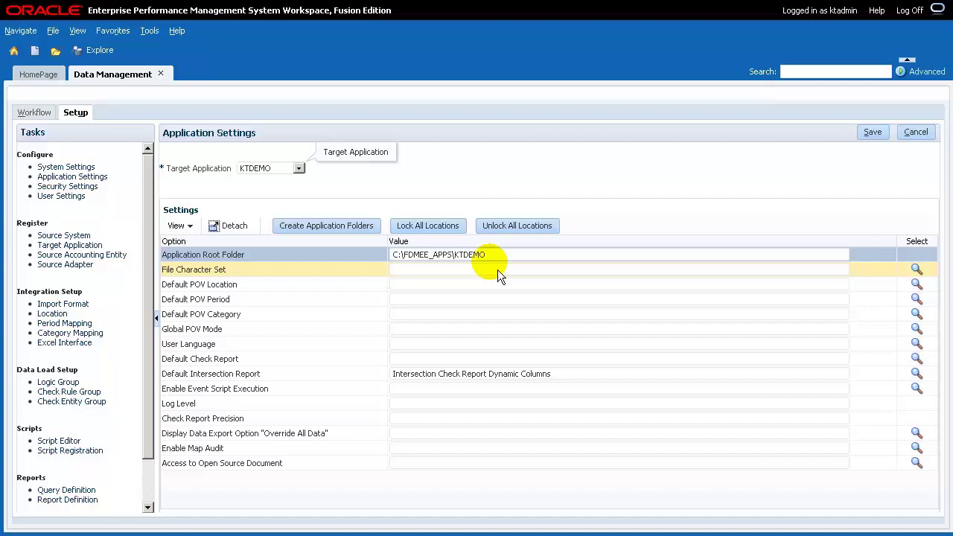
# Browse from Computer through Local Disk (C:) and FDMEE_APPS into the KTDEMO folder.
pyautogui.press('super')
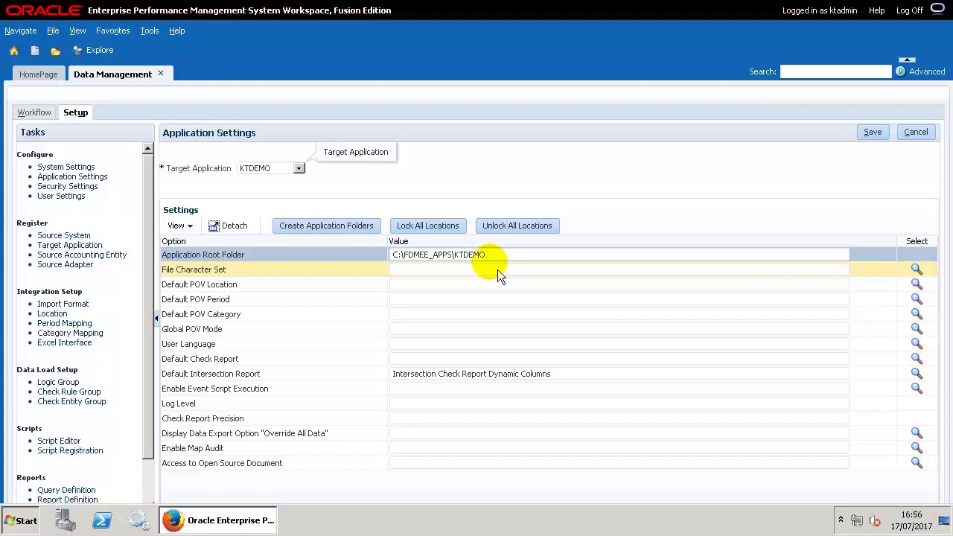
pyautogui.click(278, 259)
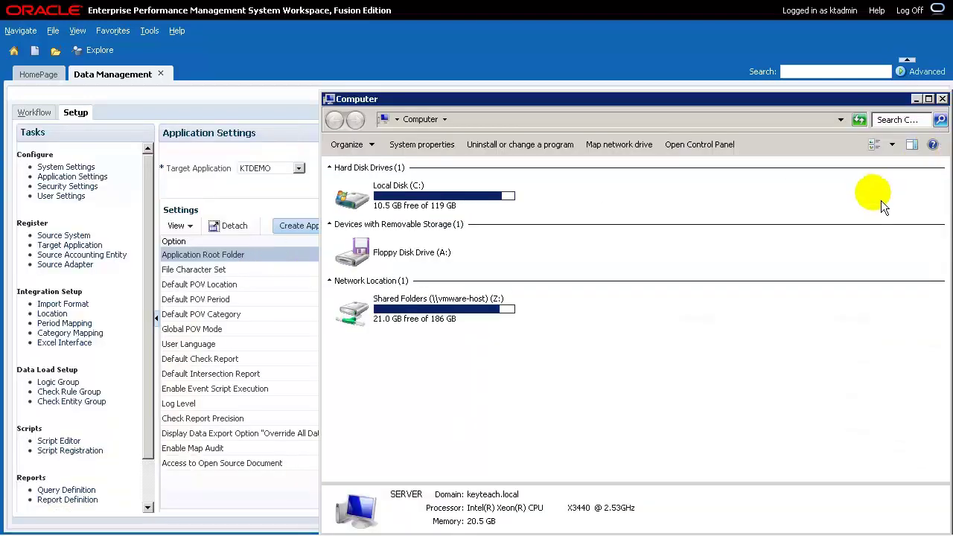
pyautogui.doubleClick(496, 195)
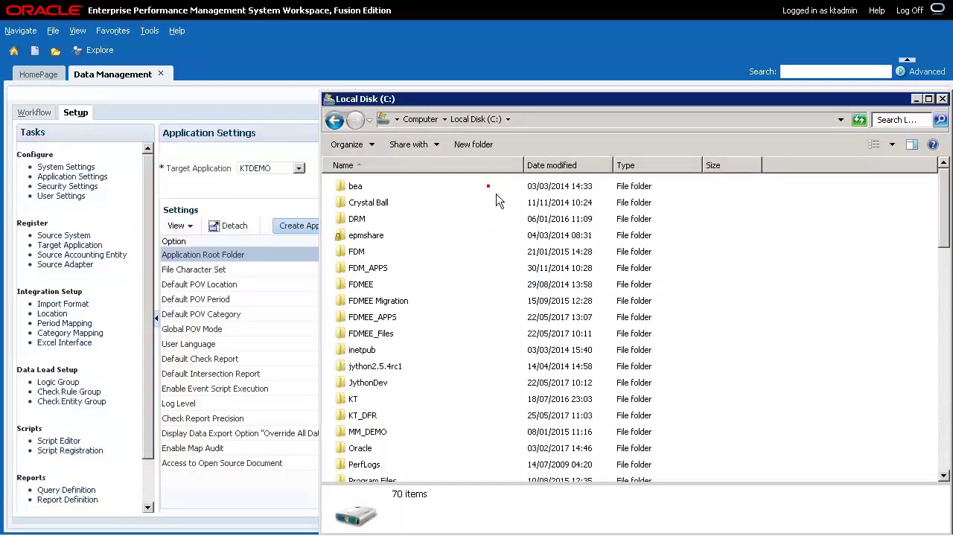
pyautogui.click(380, 322)
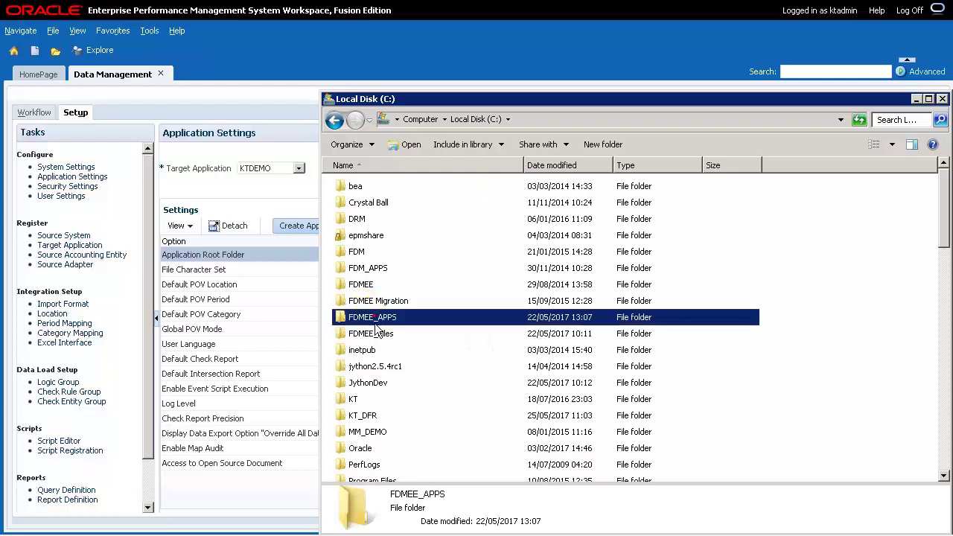
pyautogui.doubleClick(445, 318)
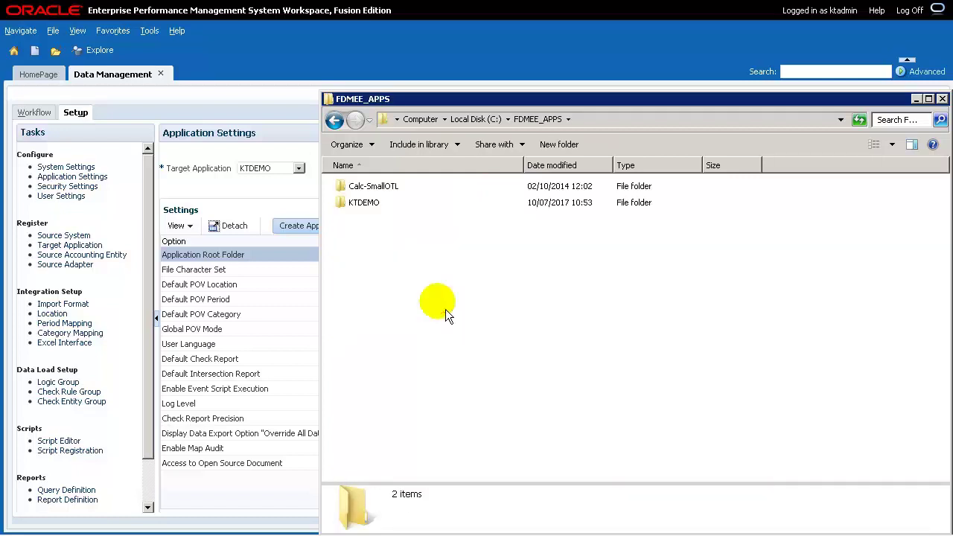
pyautogui.click(392, 200)
pyautogui.click(377, 205)
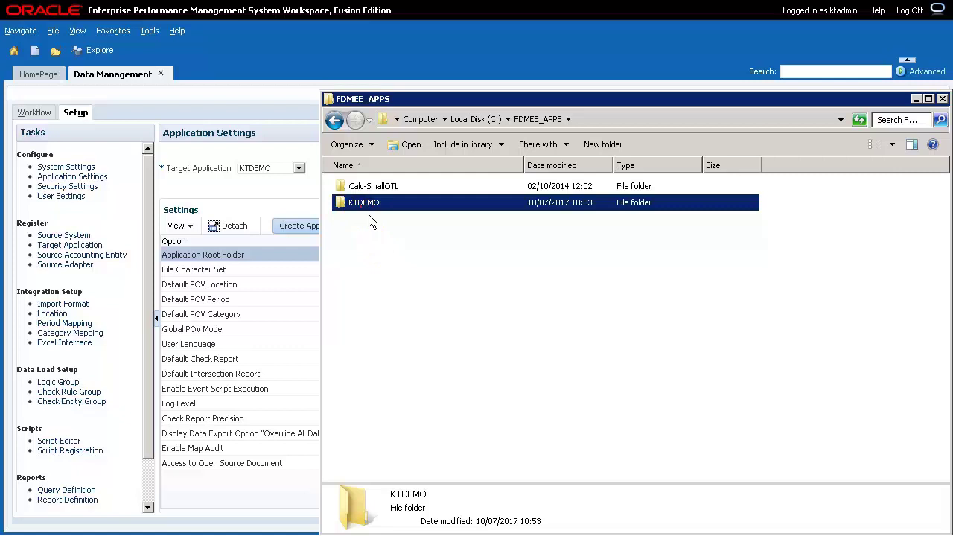
pyautogui.doubleClick(368, 211)
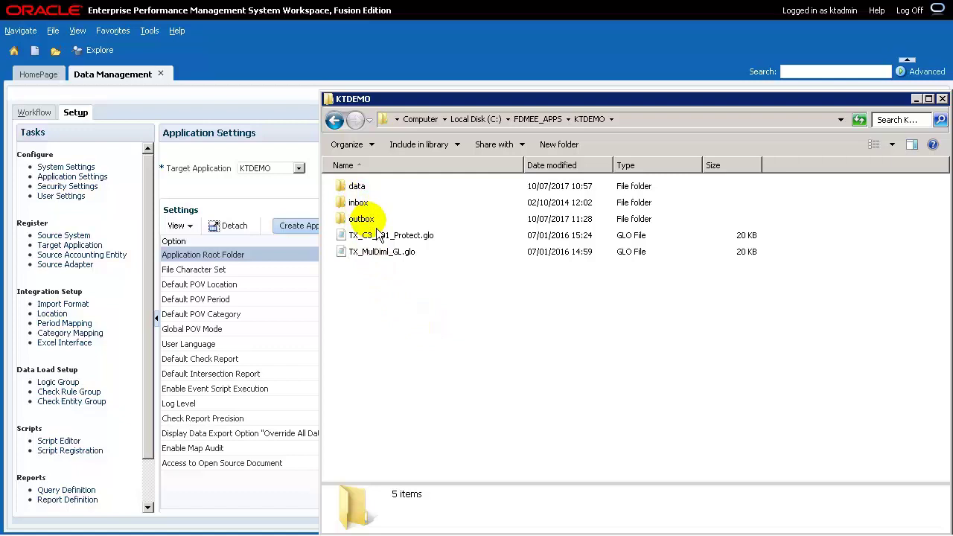
pyautogui.moveTo(361, 219)
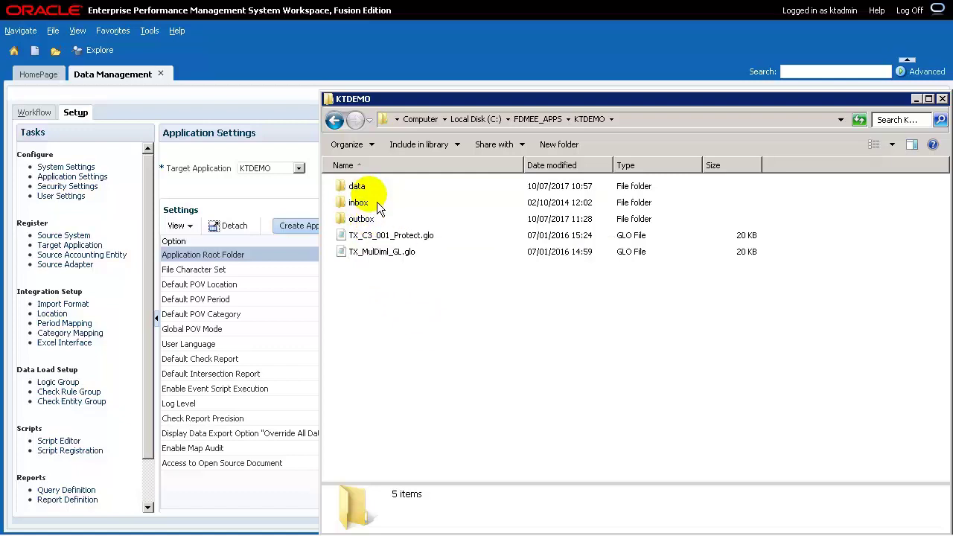
# Navigate into KTDEMO's data\scripts\event folder to reveal AftExportToDat.py.
pyautogui.doubleClick(368, 191)
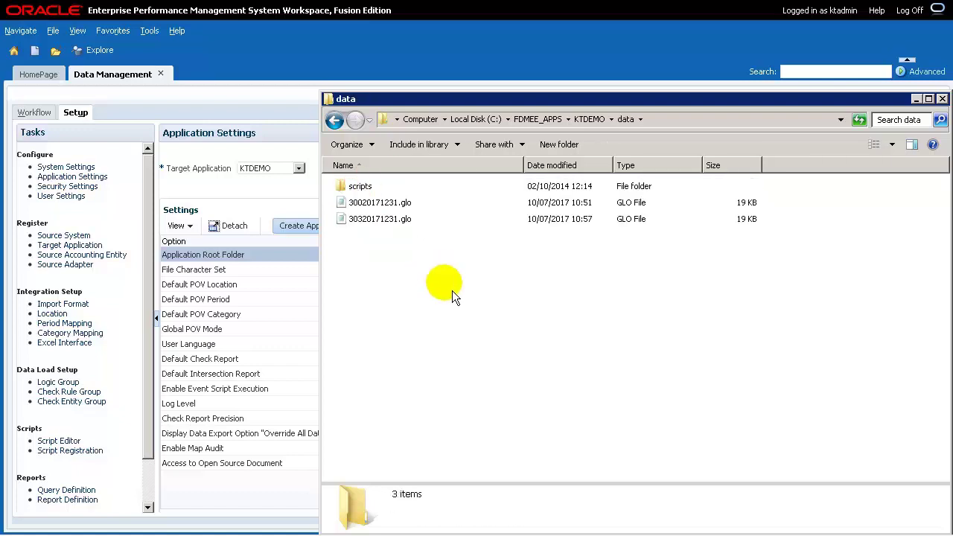
pyautogui.doubleClick(368, 189)
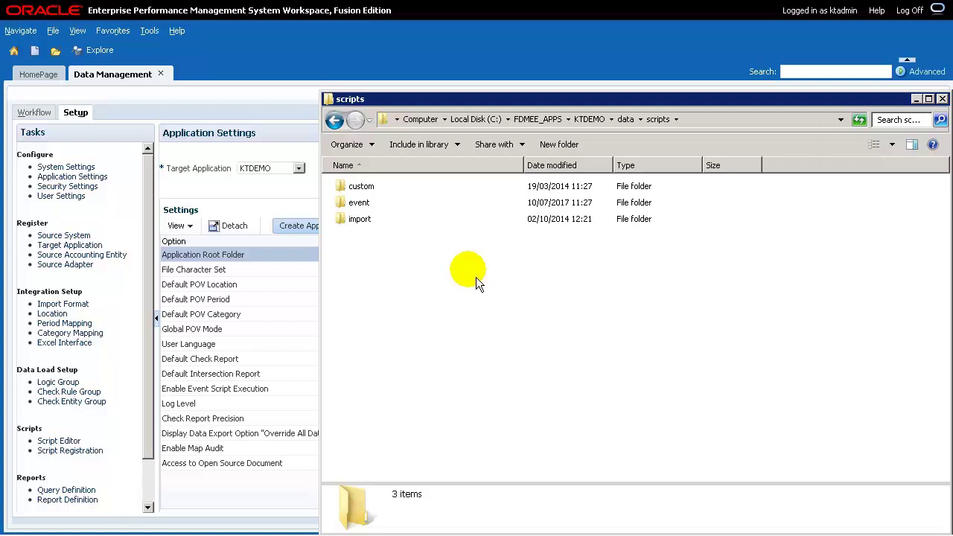
pyautogui.doubleClick(358, 202)
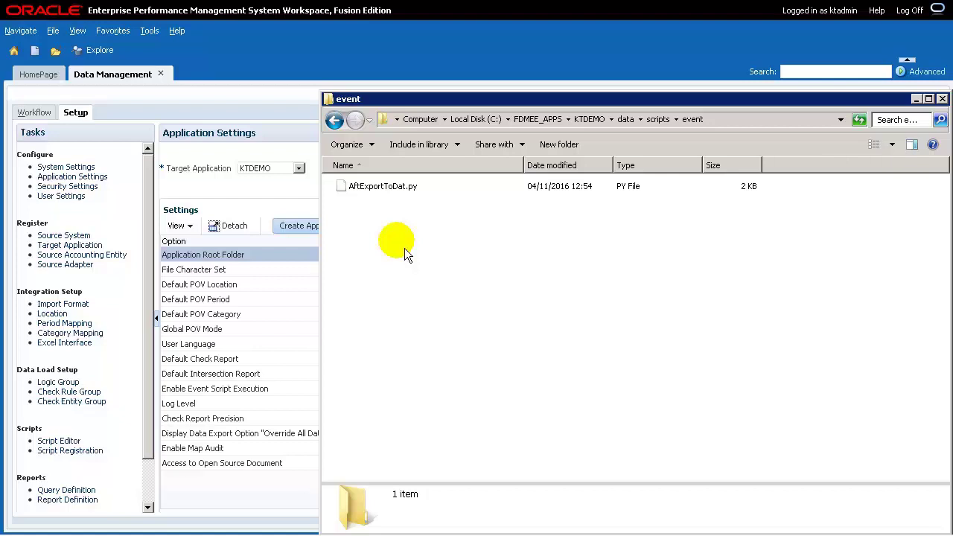
# Open AftExportToDat.py with Edit with Notepad++ from its right-click menu.
pyautogui.rightClick(392, 186)
pyautogui.click(452, 207)
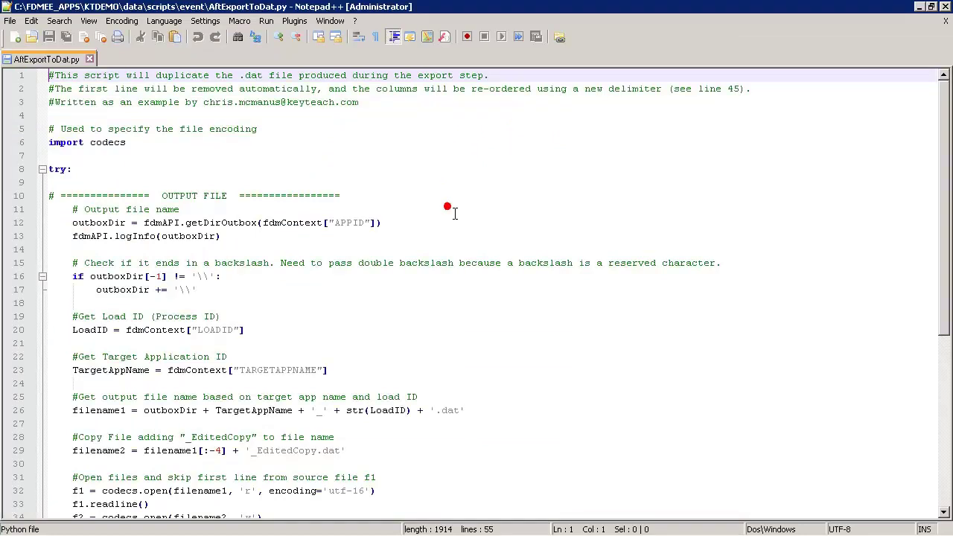